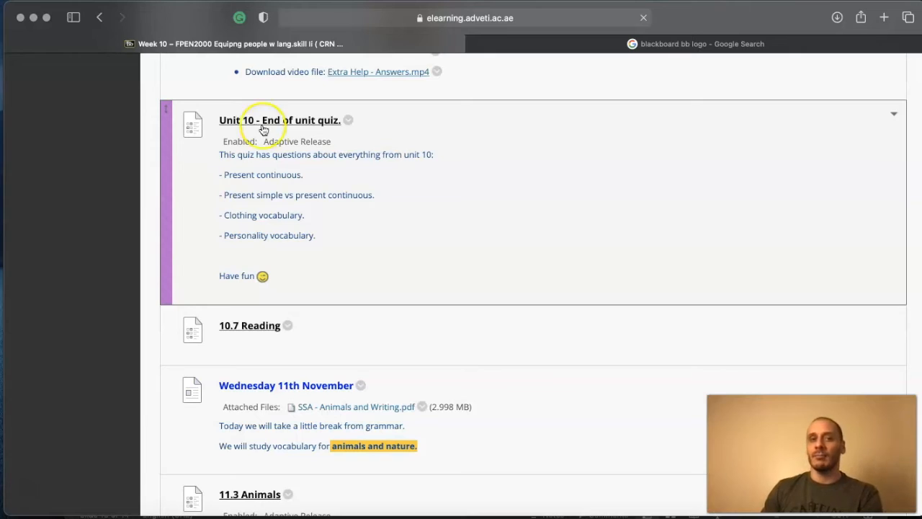
# Open the Week 3 page of the course content
pyautogui.scroll(10, 264, 124)
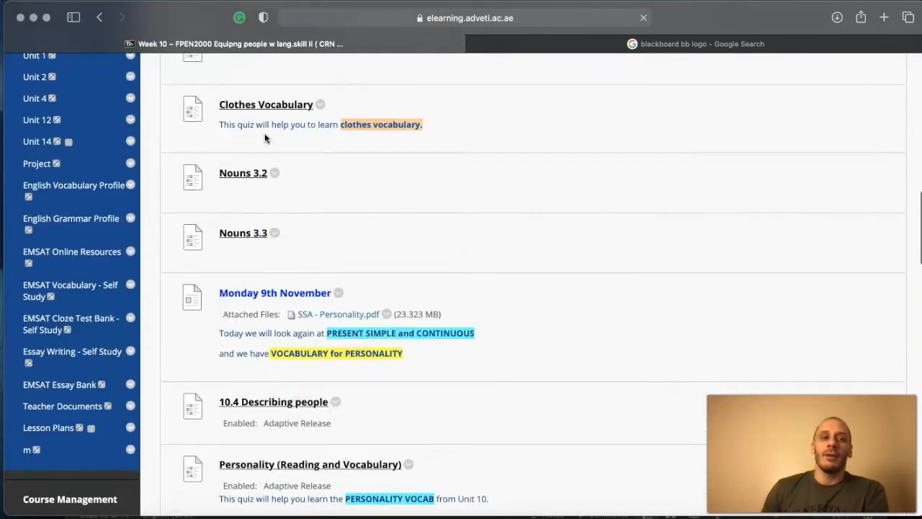
pyautogui.scroll(15, 264, 138)
pyautogui.scroll(-2, 83, 264)
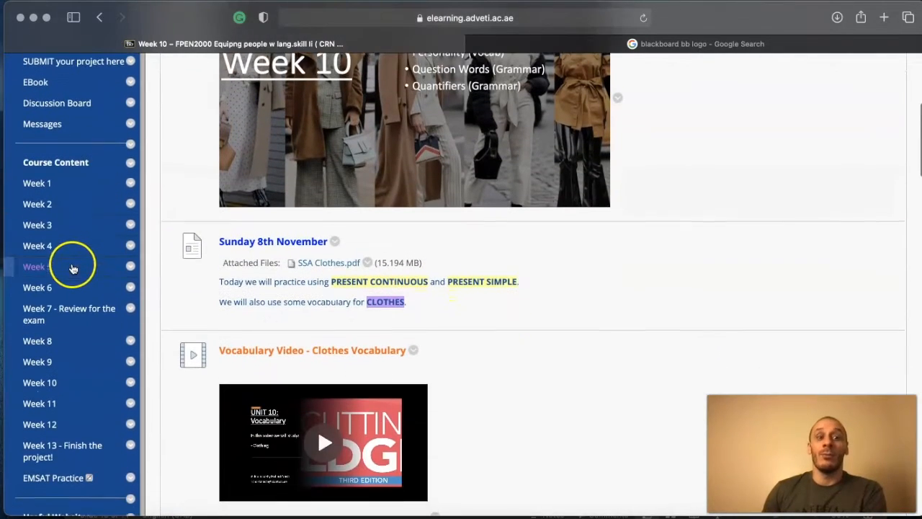
pyautogui.click(41, 224)
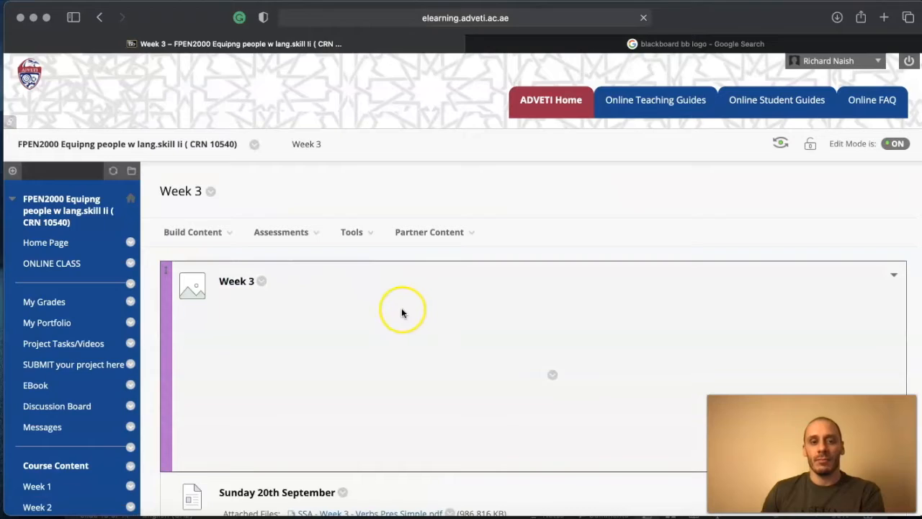
# Look through the Week 3 page to examine its daily lessons, videos, quizzes and extra practice items
pyautogui.scroll(-5, 402, 313)
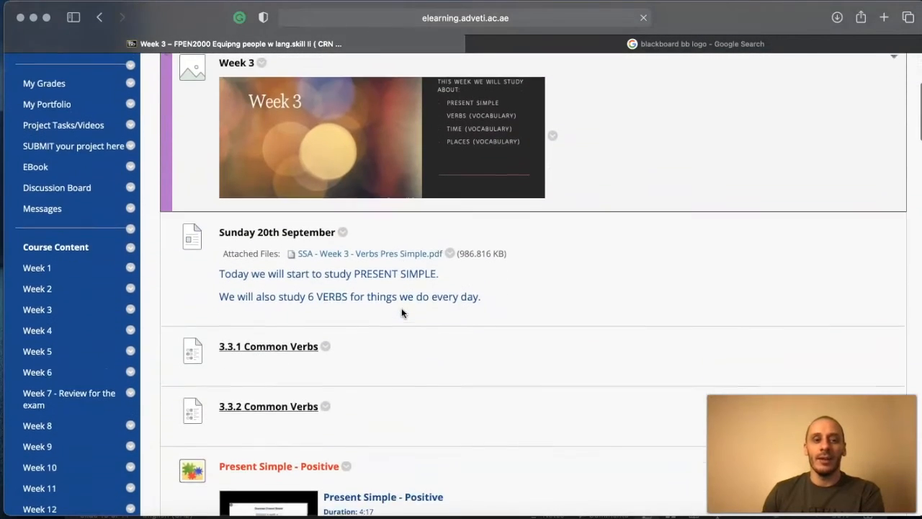
pyautogui.scroll(-6, 320, 298)
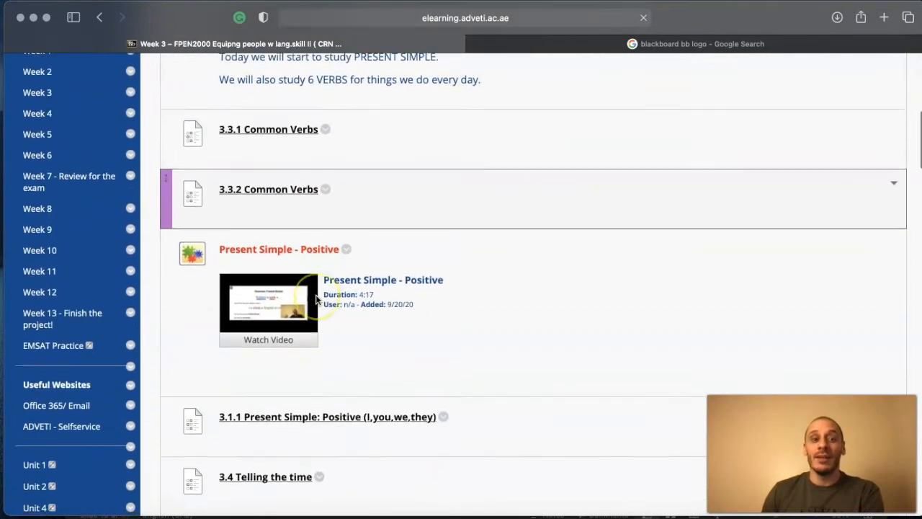
pyautogui.scroll(-12, 316, 300)
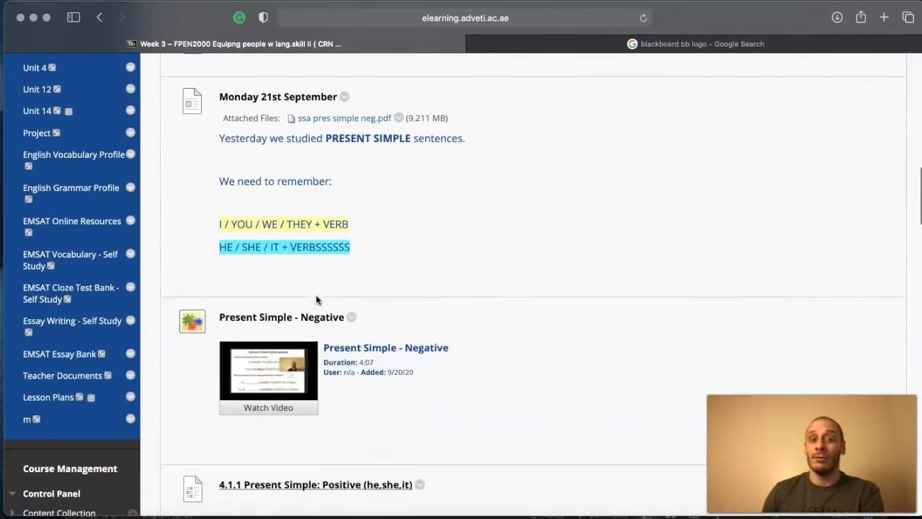
pyautogui.scroll(-12, 316, 300)
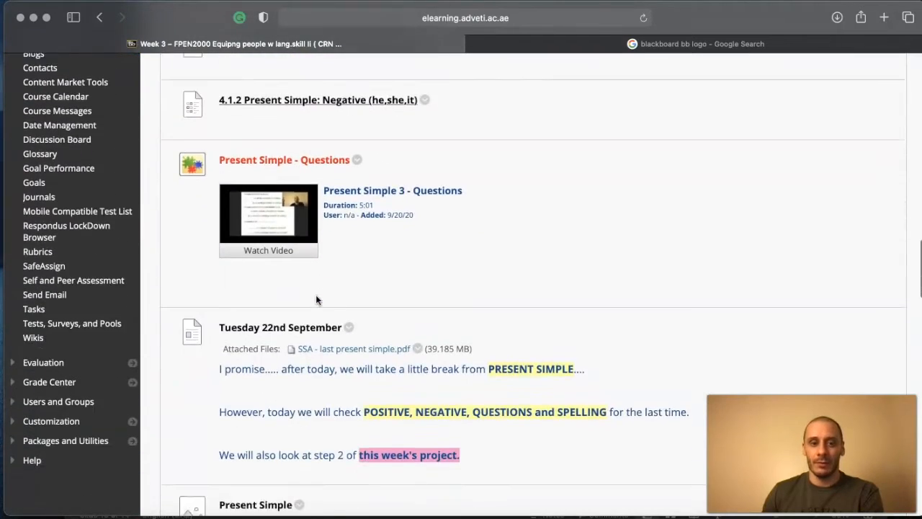
pyautogui.scroll(-18, 315, 300)
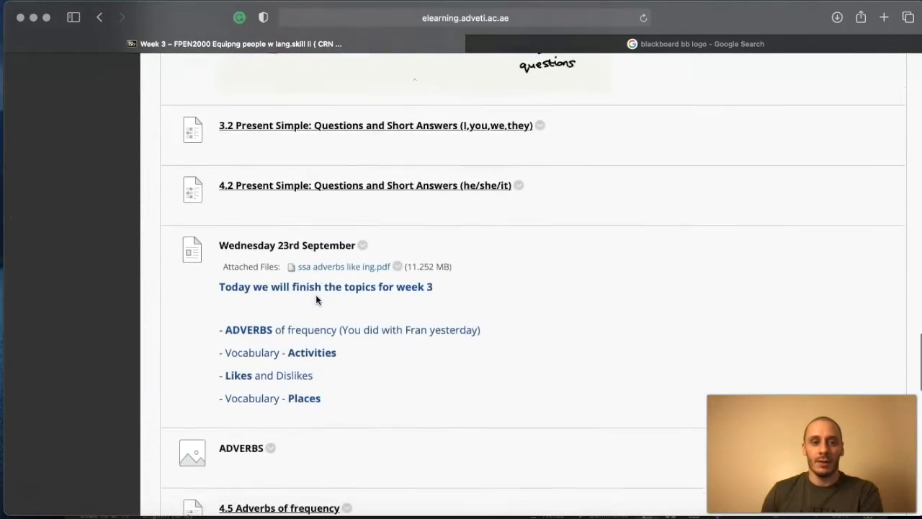
pyautogui.scroll(-16, 316, 300)
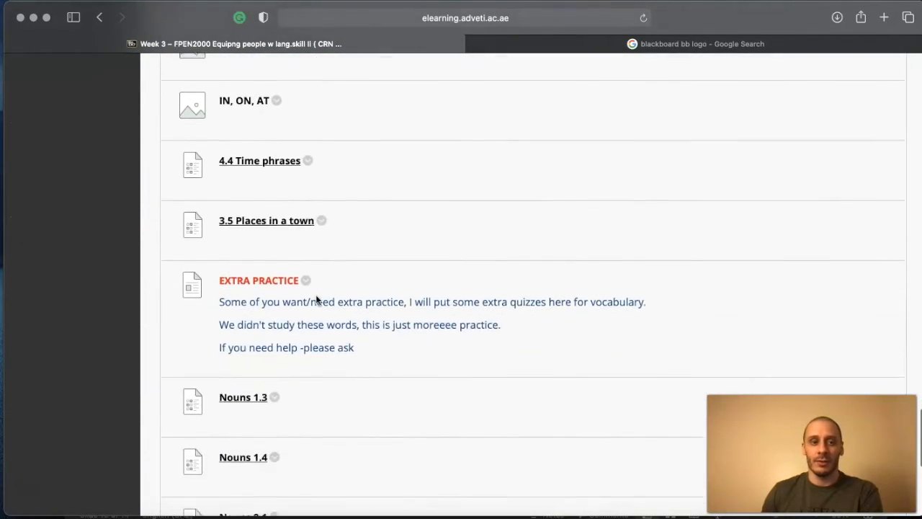
pyautogui.scroll(20, 315, 299)
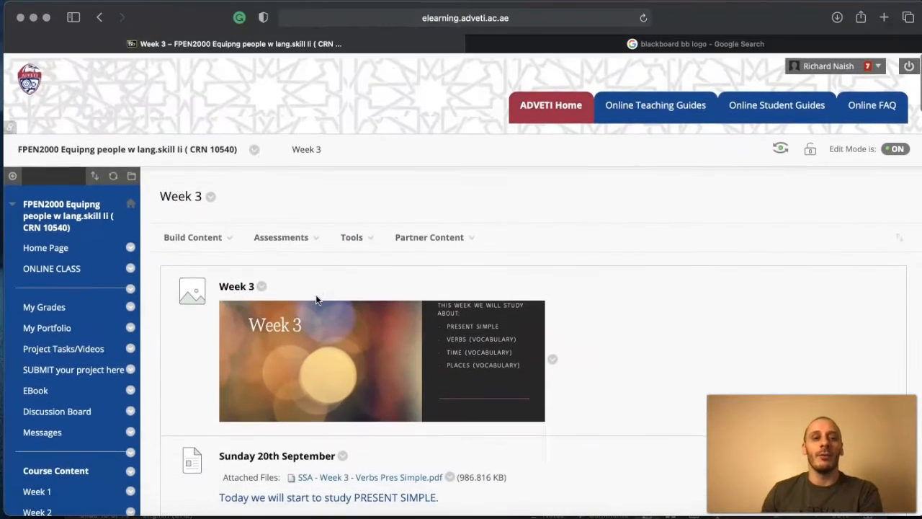
# Open the advanced adaptive release settings of the 3.3.2 Common Verbs quiz in Week 3
pyautogui.scroll(-6, 316, 295)
pyautogui.click(300, 250)
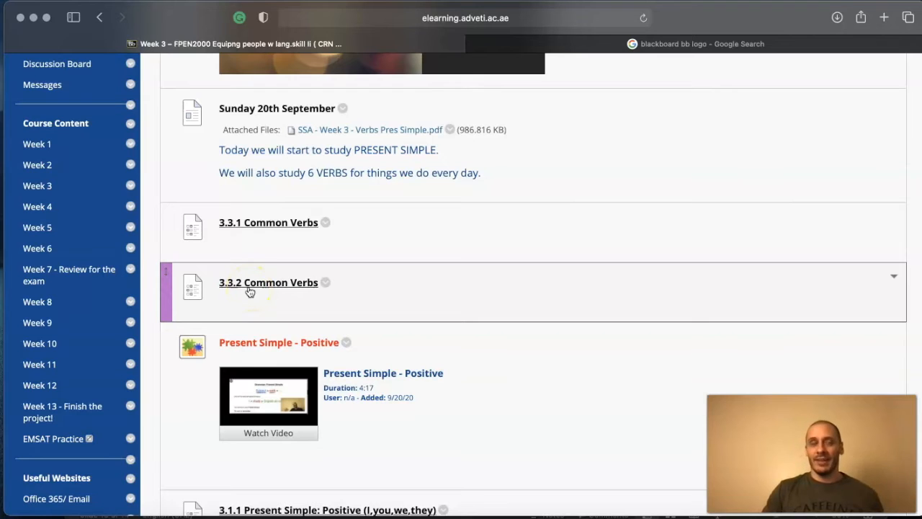
pyautogui.scroll(-1, 336, 261)
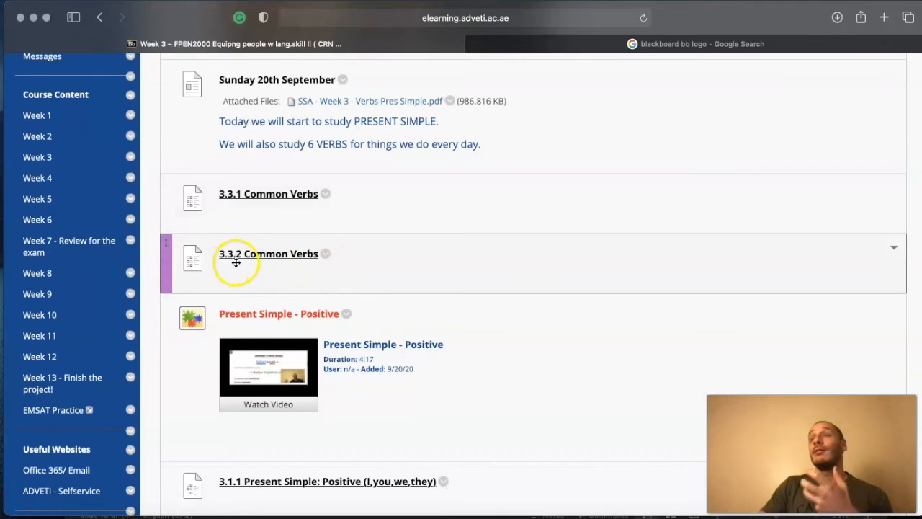
pyautogui.click(325, 257)
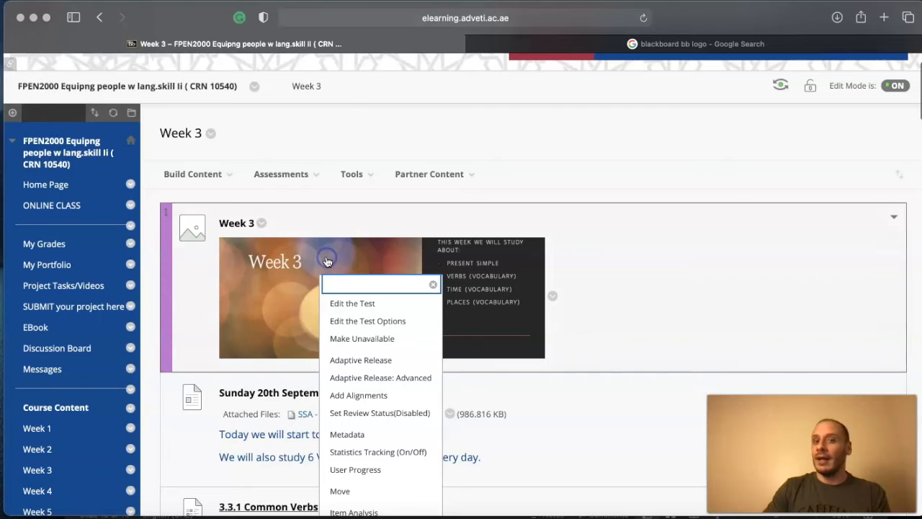
pyautogui.click(374, 384)
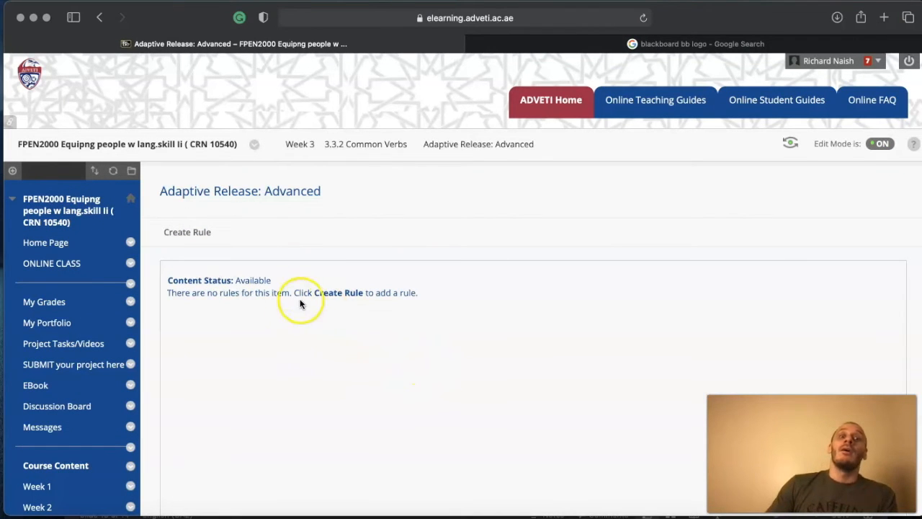
# Create an adaptive release rule for the quiz, keeping the default name Rule 1
pyautogui.click(194, 234)
pyautogui.scroll(-2, 264, 282)
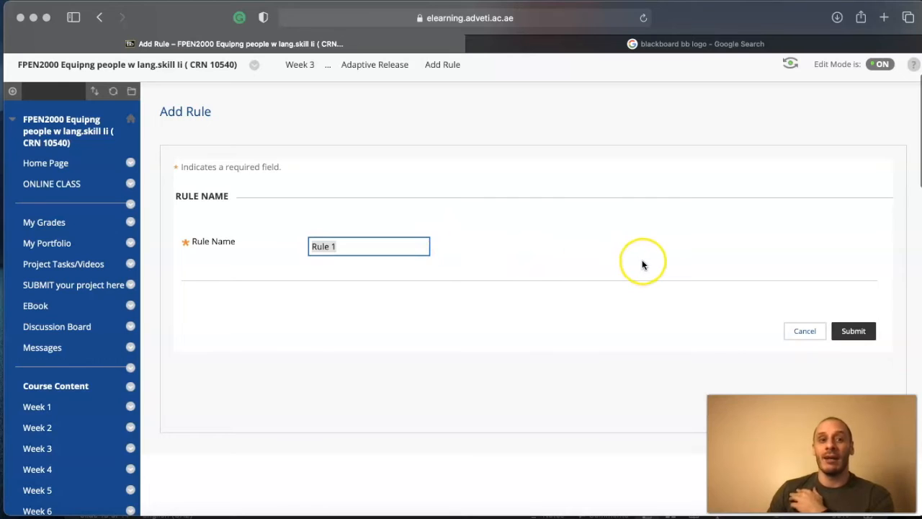
pyautogui.click(853, 333)
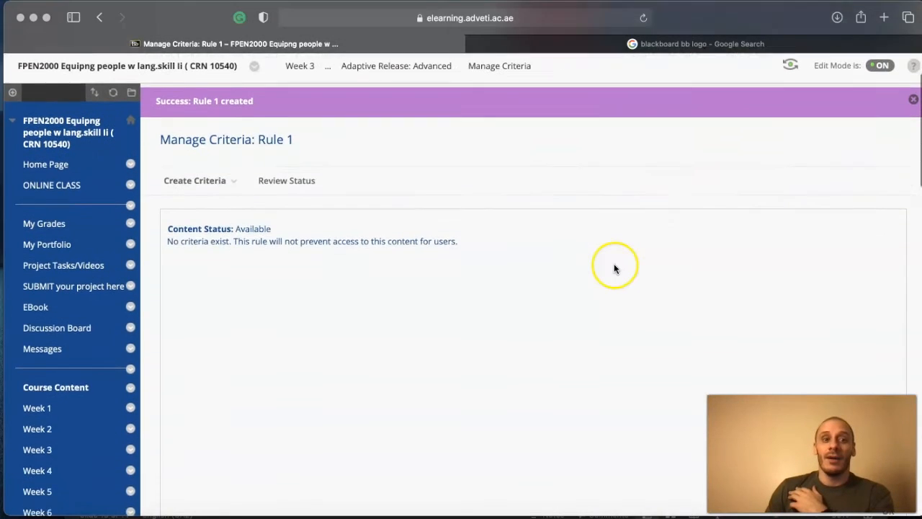
# Start a new grade-based criterion for Rule 1
pyautogui.click(231, 154)
pyautogui.moveTo(235, 141)
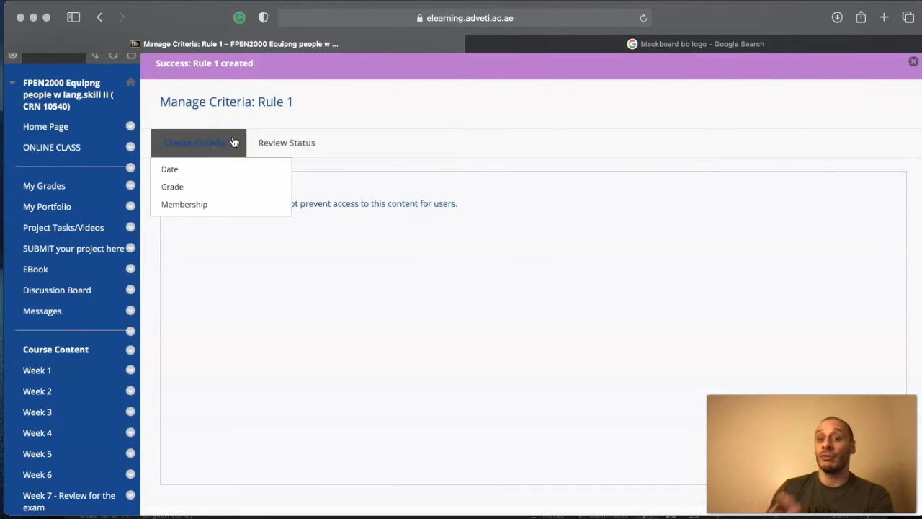
pyautogui.click(184, 173)
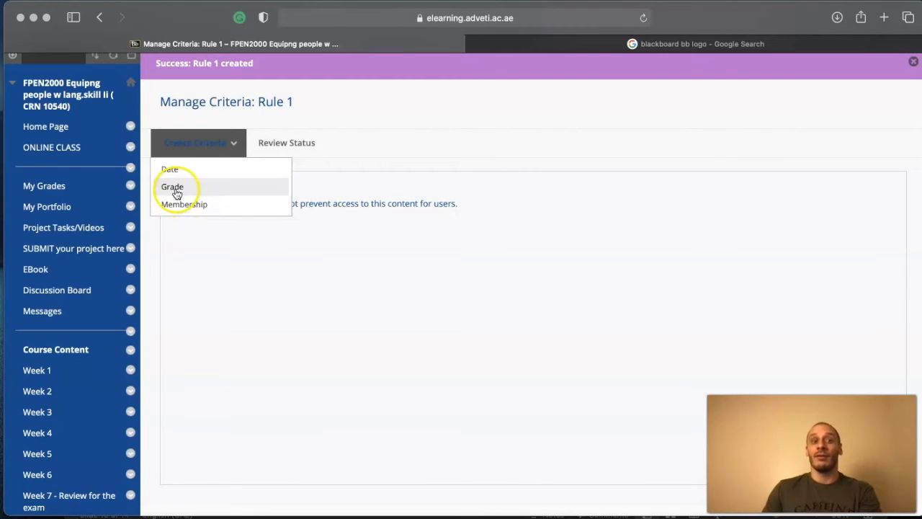
pyautogui.click(176, 192)
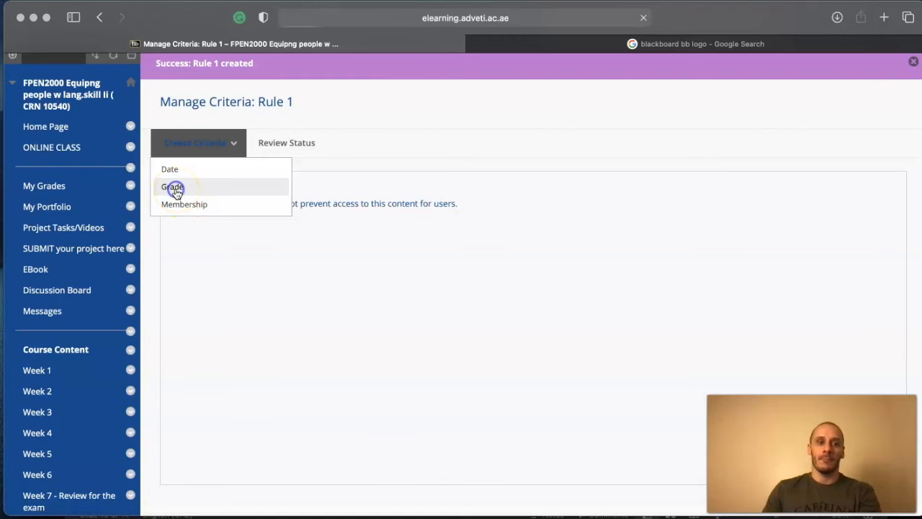
pyautogui.scroll(-5, 283, 246)
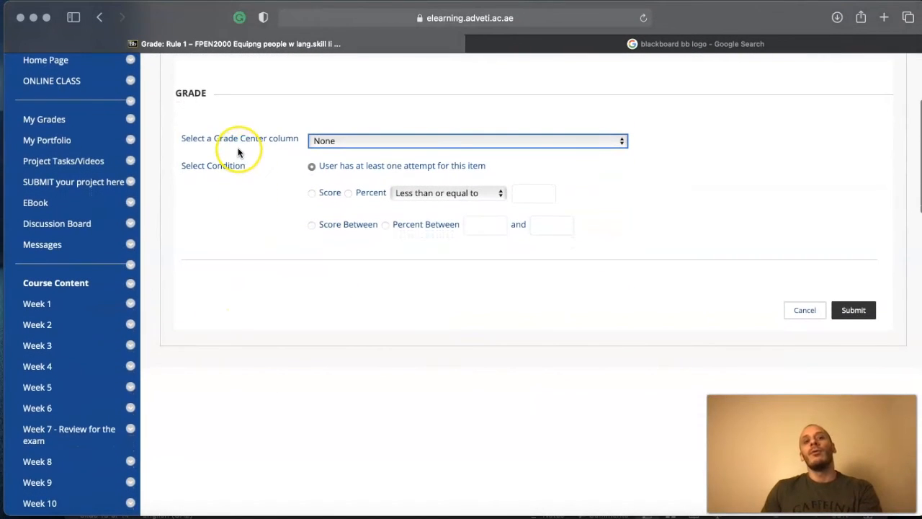
# Choose Unit 3 - 3.3.1 Common Verbs as the Grade Center column for the criterion
pyautogui.click(332, 145)
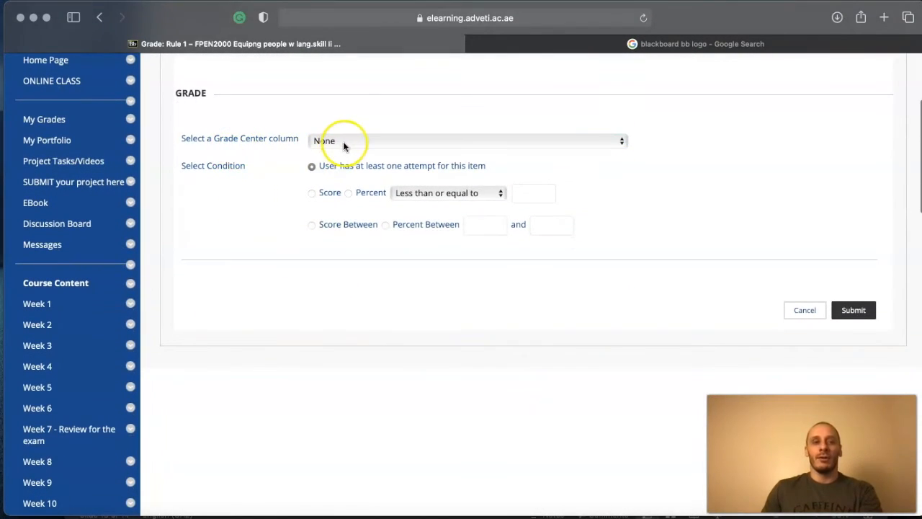
pyautogui.click(345, 144)
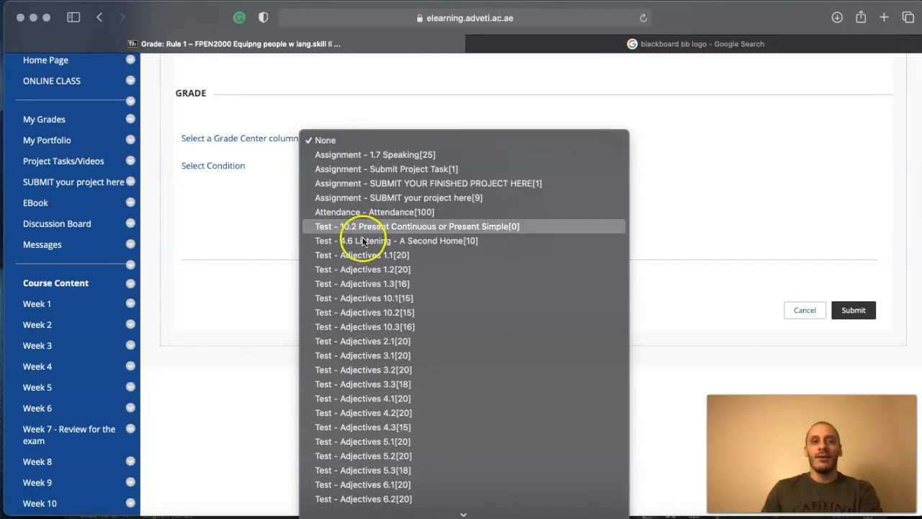
pyautogui.scroll(-10, 384, 275)
pyautogui.scroll(-20, 384, 278)
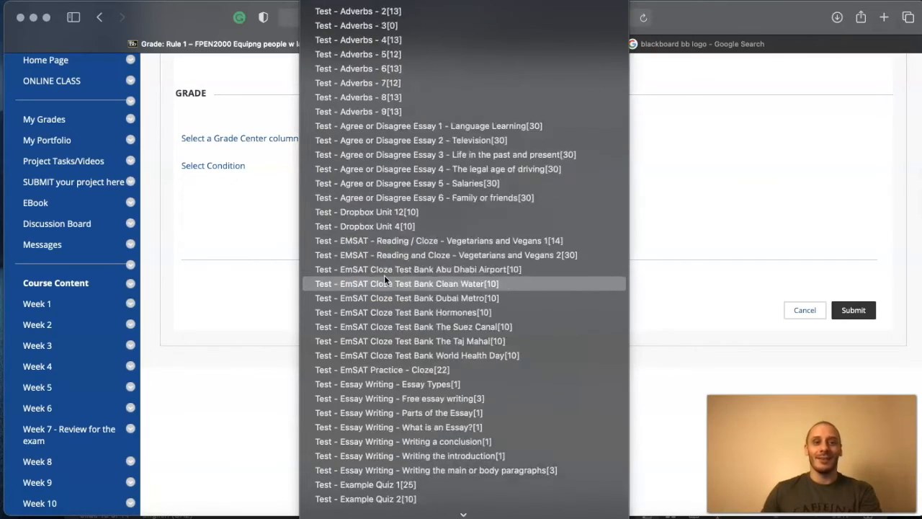
pyautogui.scroll(-20, 385, 278)
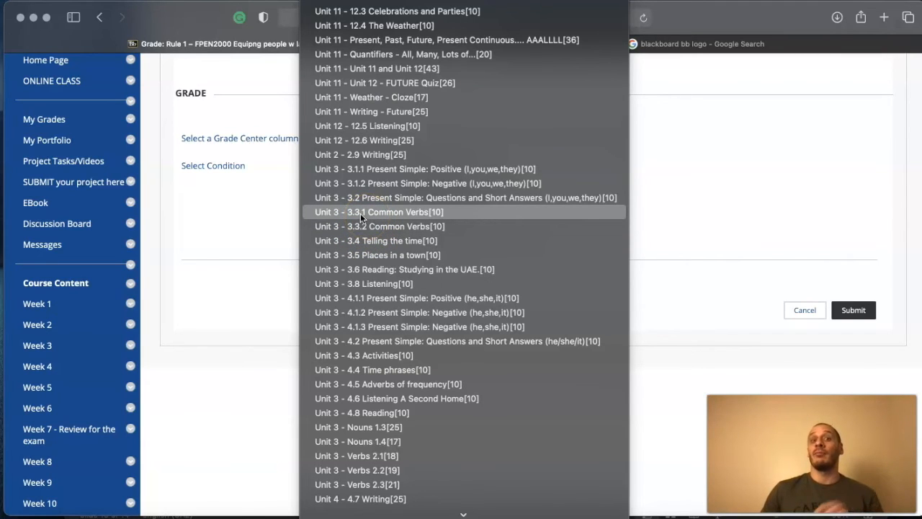
pyautogui.scroll(-1, 360, 213)
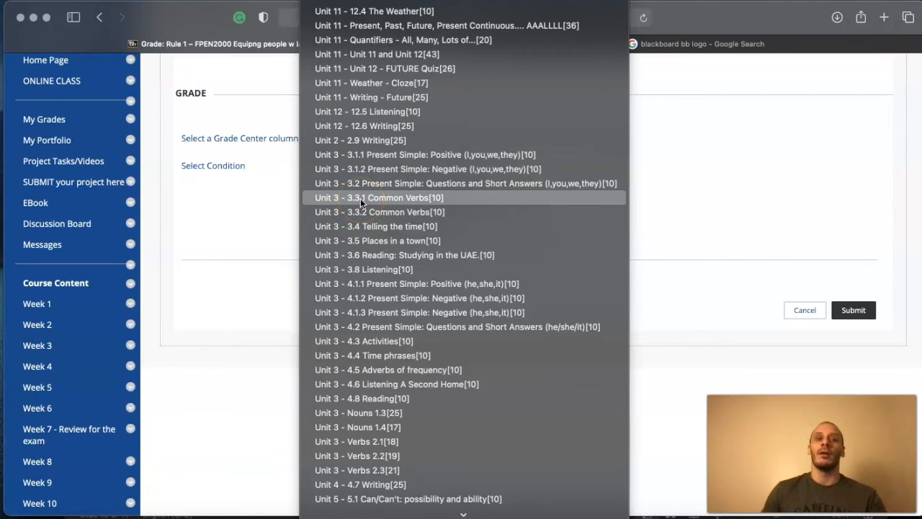
pyautogui.click(361, 198)
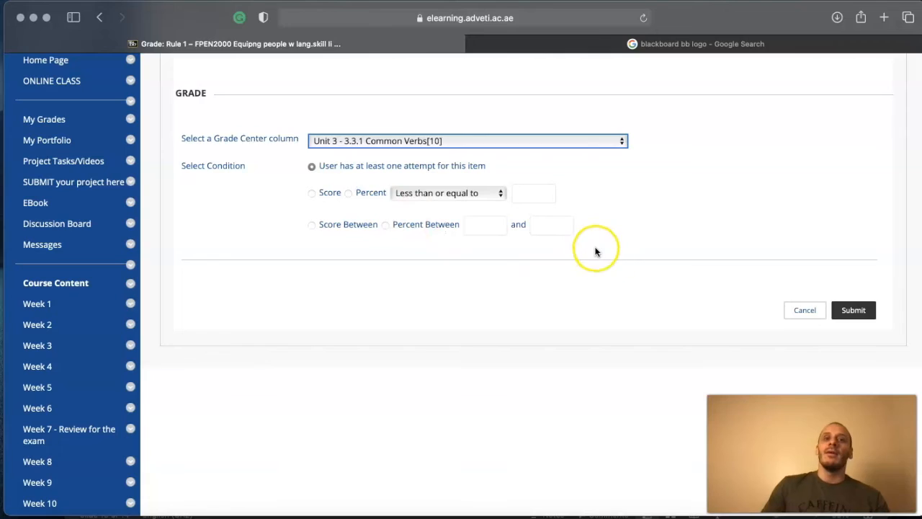
# Set the grade condition to a percent greater than or equal to 80
pyautogui.scroll(1, 570, 245)
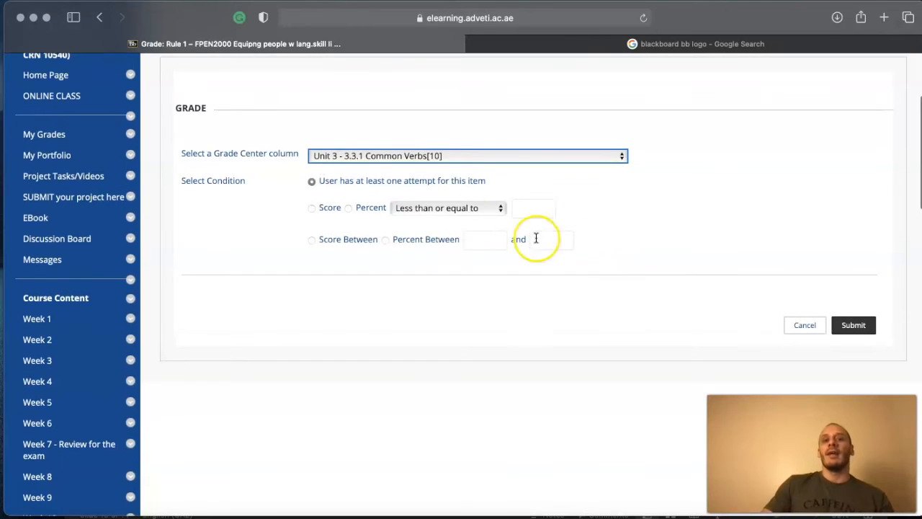
pyautogui.click(353, 189)
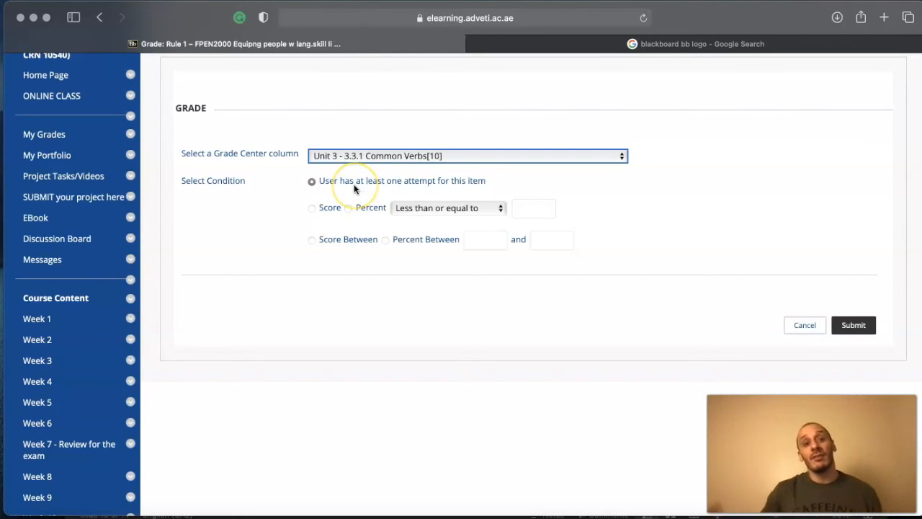
pyautogui.click(312, 212)
pyautogui.click(350, 212)
pyautogui.click(412, 207)
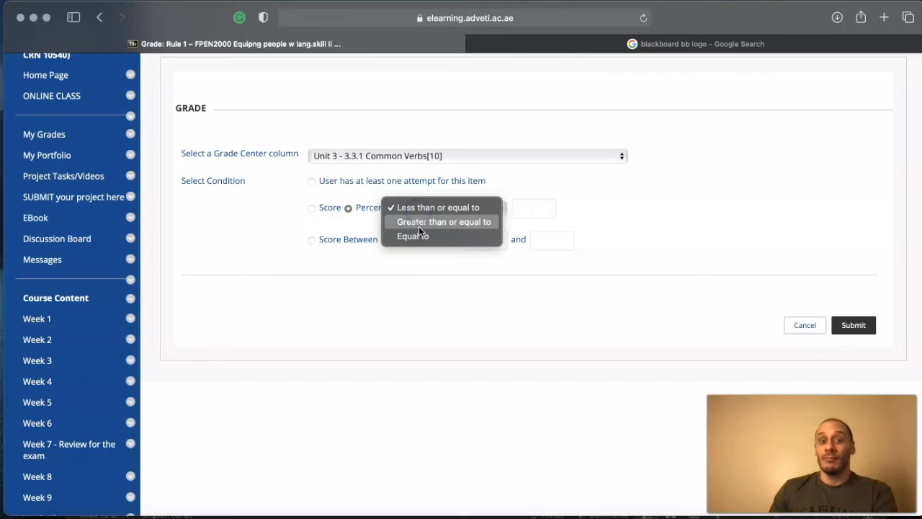
pyautogui.click(424, 222)
pyautogui.click(519, 207)
pyautogui.write('80')
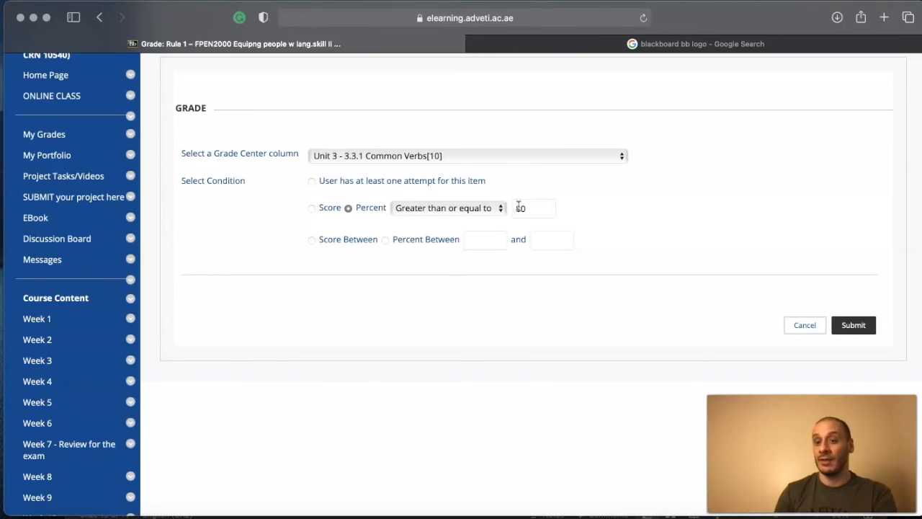
# Change the required percent to 70 and submit the grade criterion
pyautogui.press('BackSpace')
pyautogui.press('BackSpace')
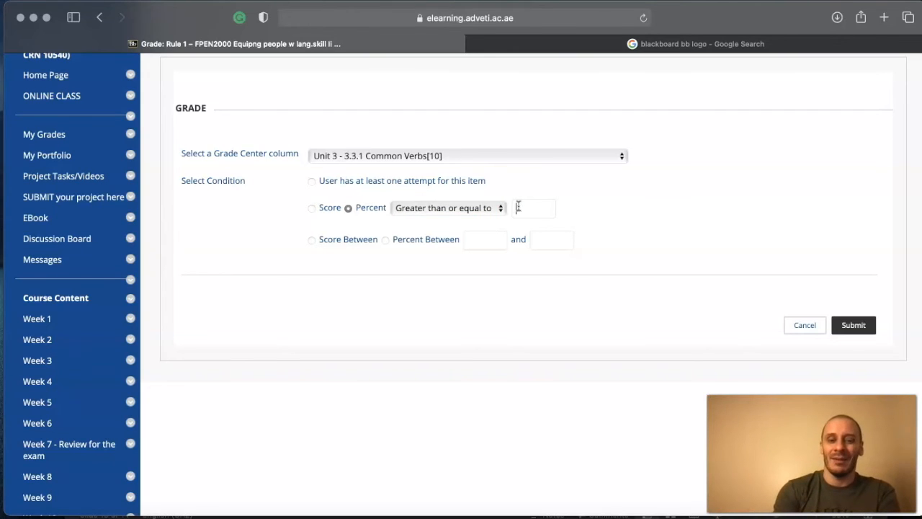
pyautogui.write('70')
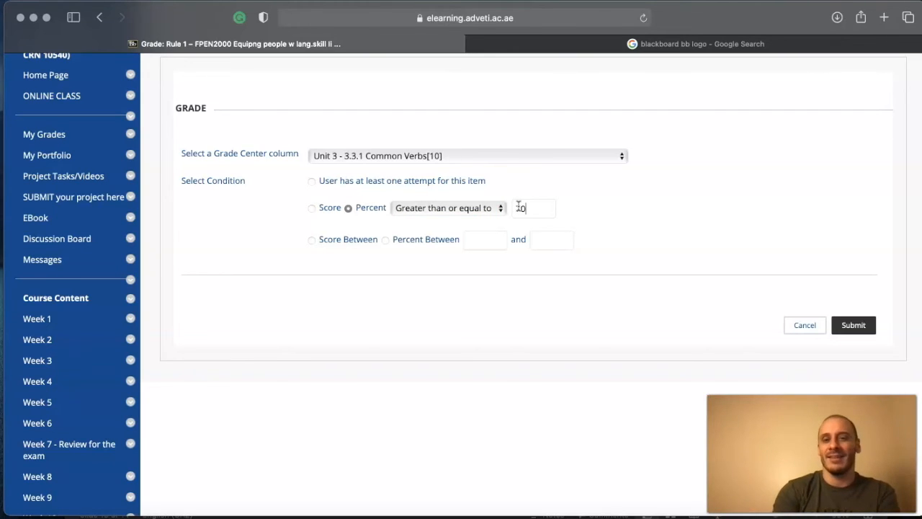
pyautogui.click(520, 229)
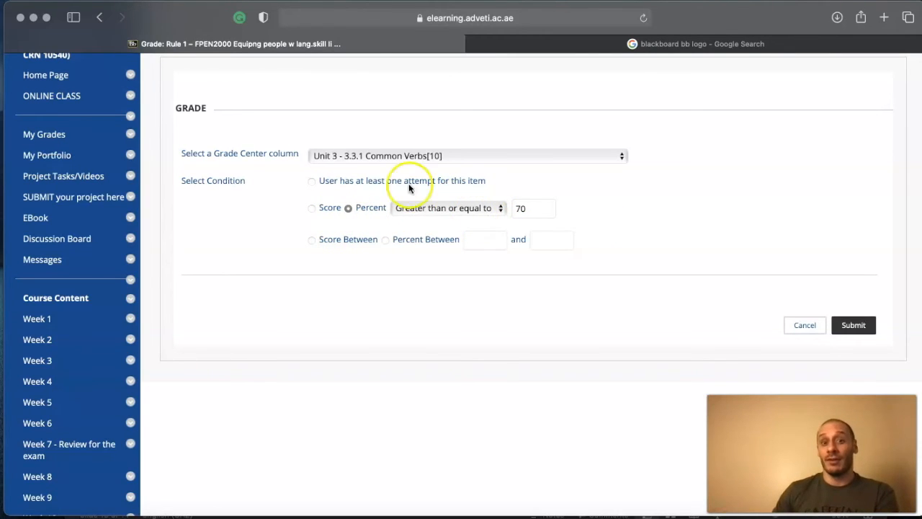
pyautogui.click(858, 328)
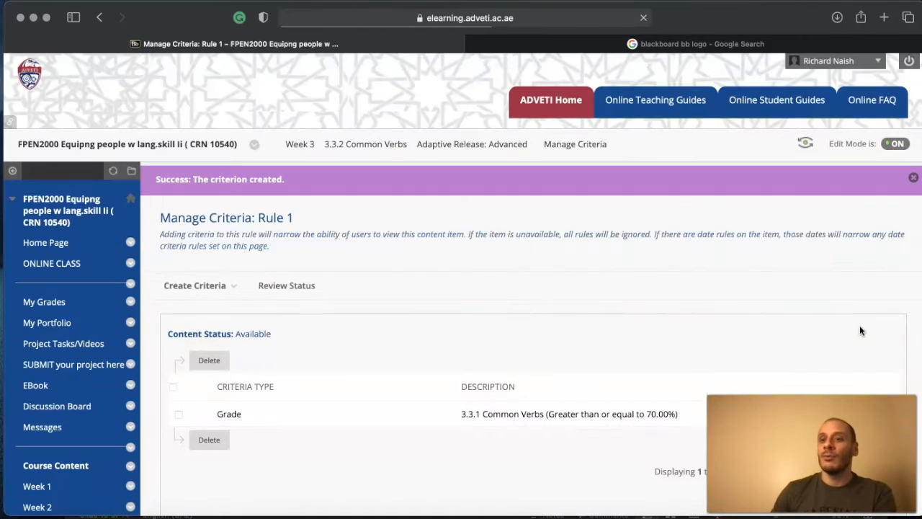
pyautogui.scroll(-5, 685, 321)
pyautogui.scroll(-3, 871, 339)
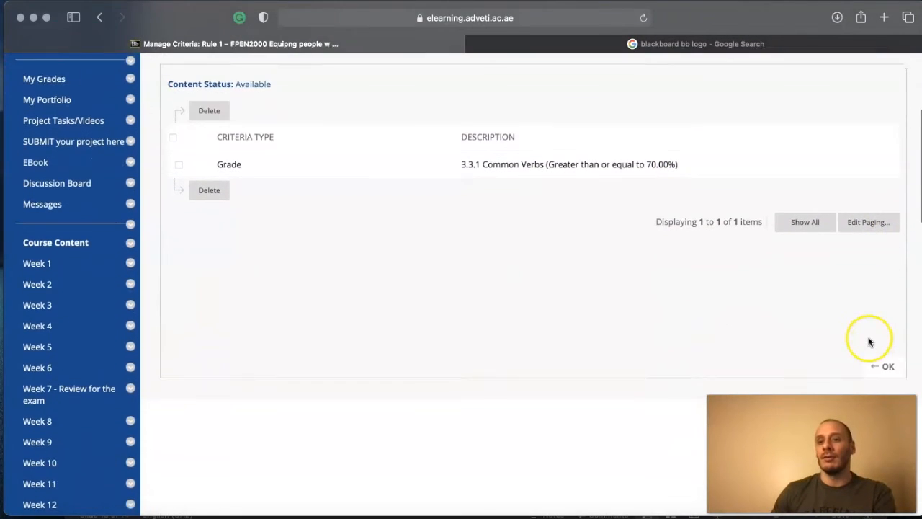
# Finish the Rule 1 criteria and the advanced adaptive release setup, returning to the two Common Verbs quizzes in Week 3
pyautogui.click(882, 345)
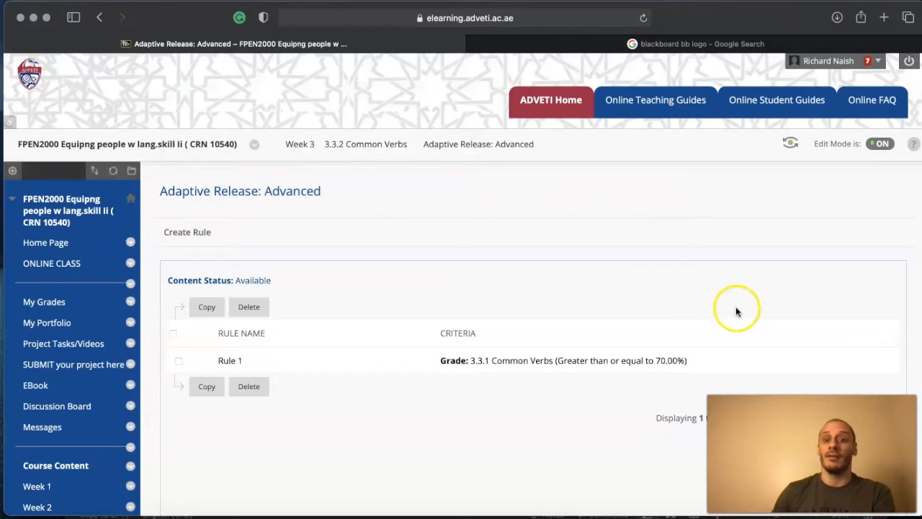
pyautogui.scroll(-5, 737, 308)
pyautogui.click(881, 275)
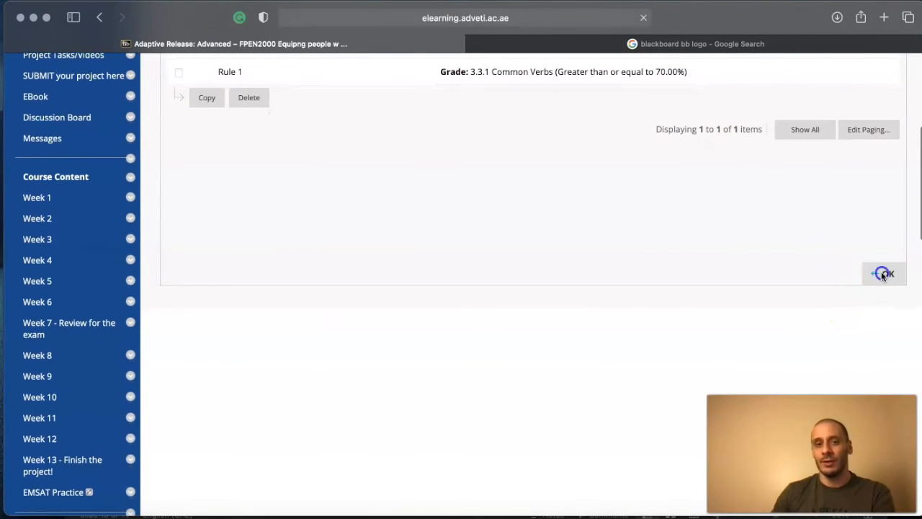
pyautogui.scroll(-6, 455, 249)
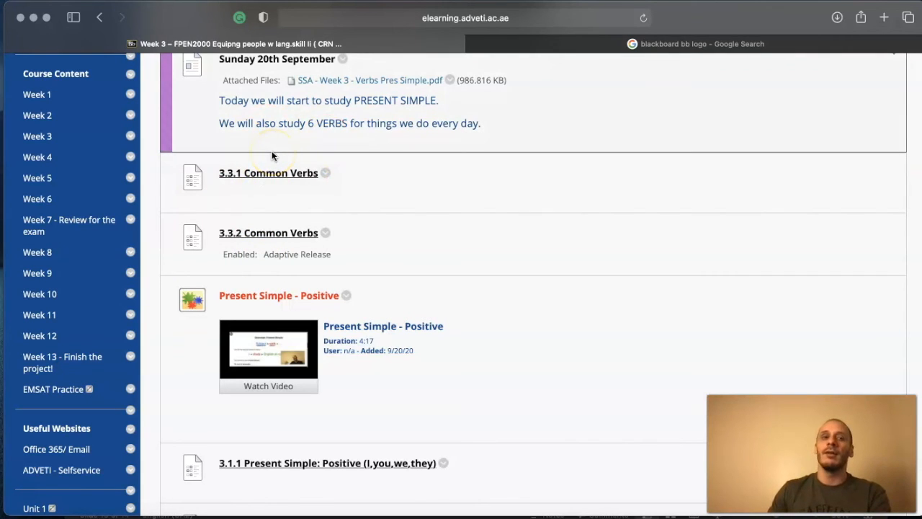
pyautogui.moveTo(273, 165); pyautogui.dragTo(281, 245)
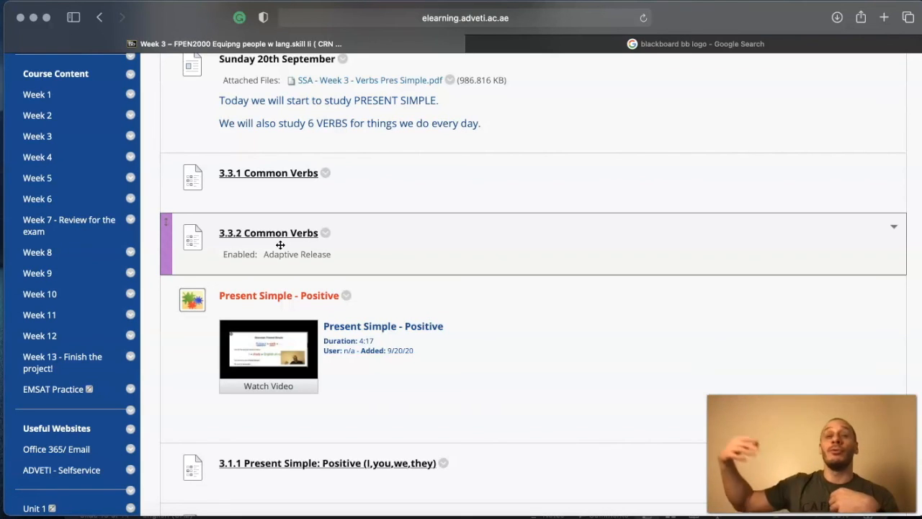
# Open the basic Adaptive Release settings for 3.3.1 Common Verbs and look through the date, membership and grade options
pyautogui.click(326, 173)
pyautogui.click(375, 358)
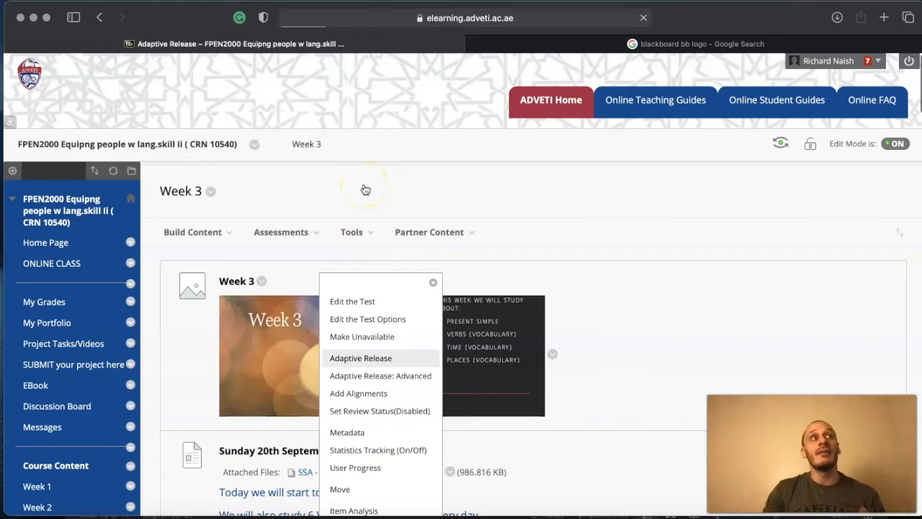
pyautogui.scroll(-3, 357, 175)
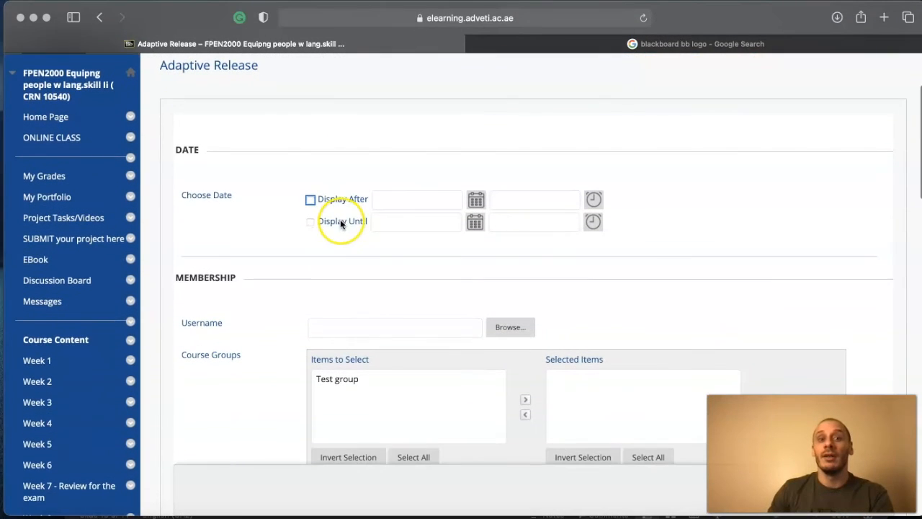
pyautogui.scroll(-6, 303, 292)
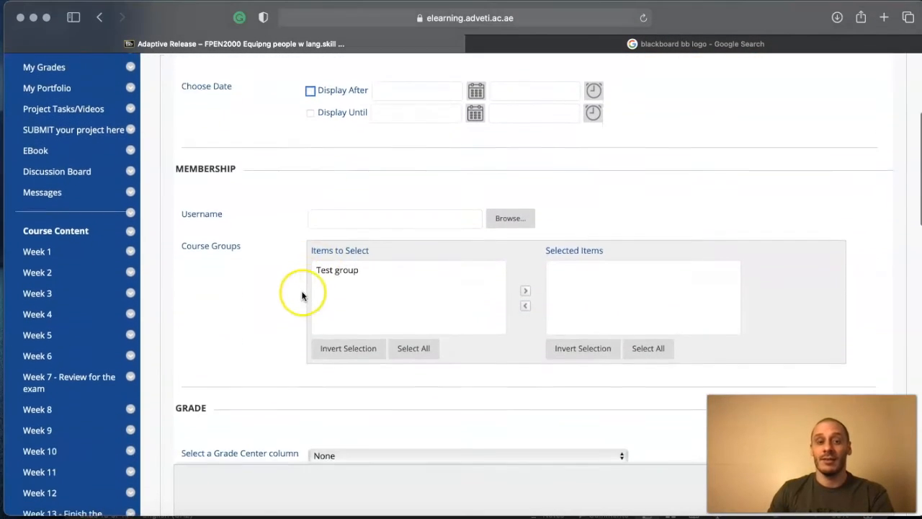
pyautogui.scroll(-2, 329, 325)
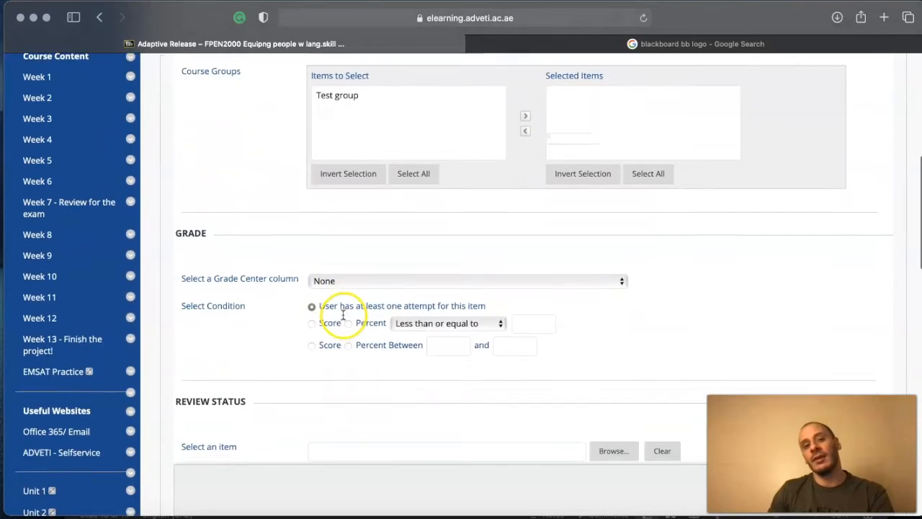
pyautogui.click(374, 264)
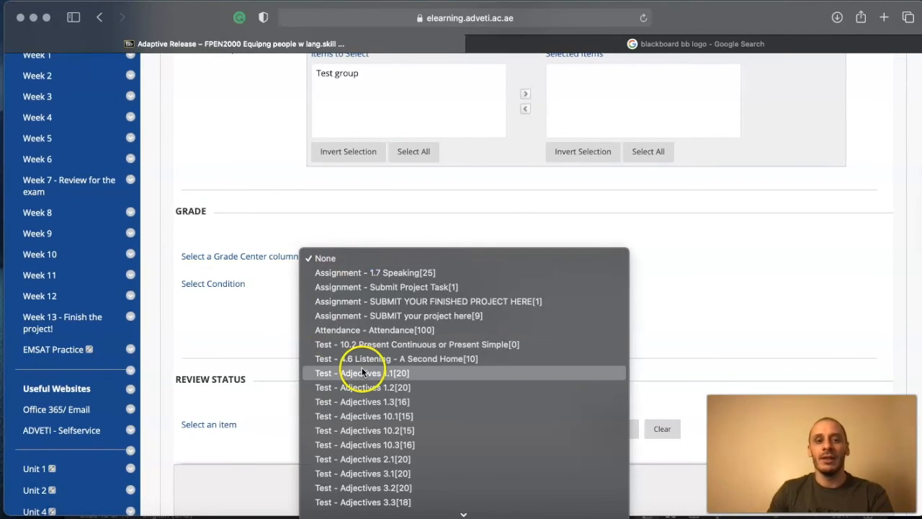
pyautogui.scroll(-10, 364, 367)
pyautogui.click(183, 296)
pyautogui.scroll(-3, 209, 311)
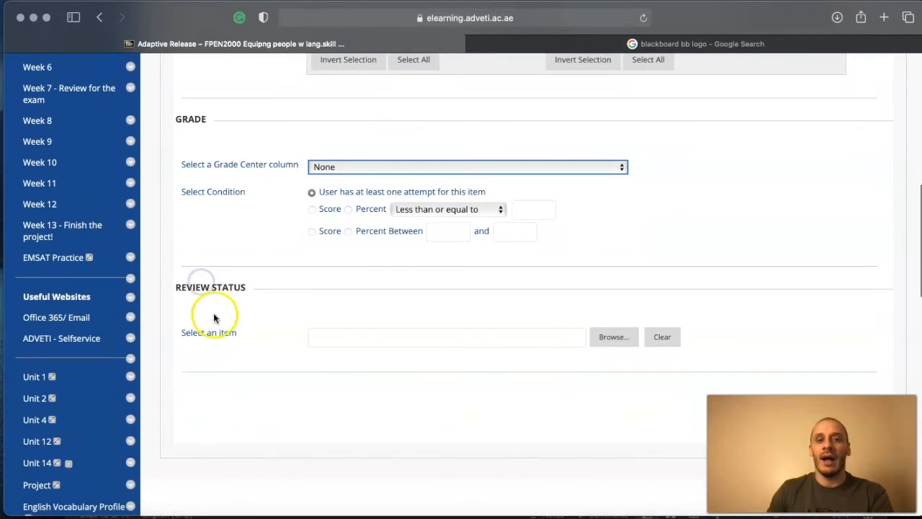
# Choose Tuesday 22nd September from Week 3 as the Review Status item for 3.3.1 Common Verbs
pyautogui.click(611, 323)
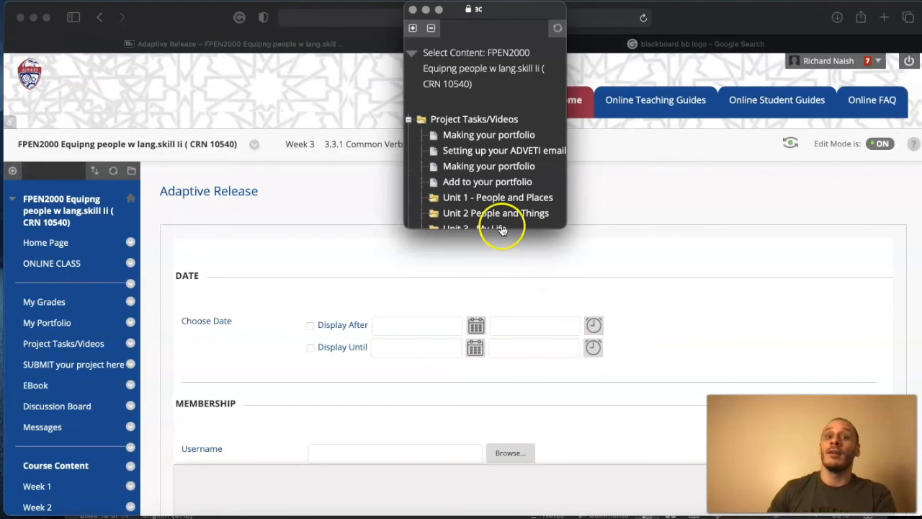
pyautogui.scroll(-2, 494, 208)
pyautogui.scroll(-2, 493, 207)
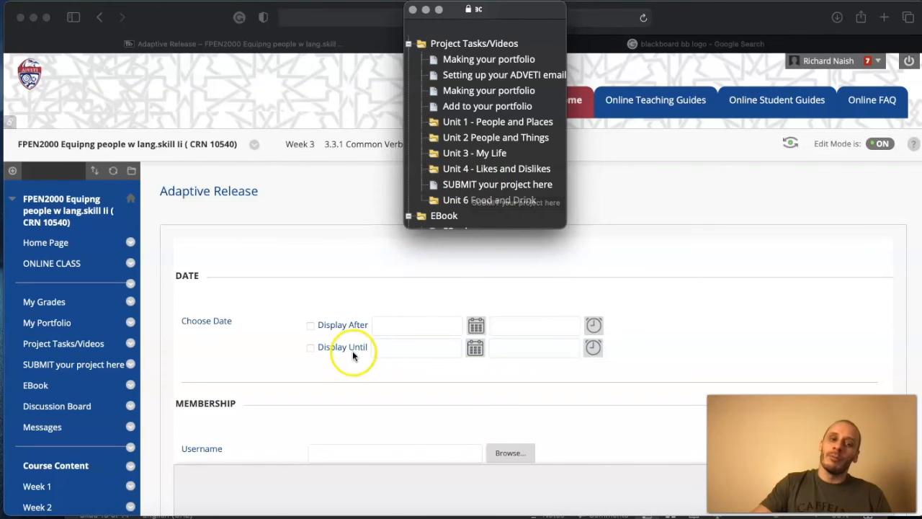
pyautogui.scroll(-2, 353, 355)
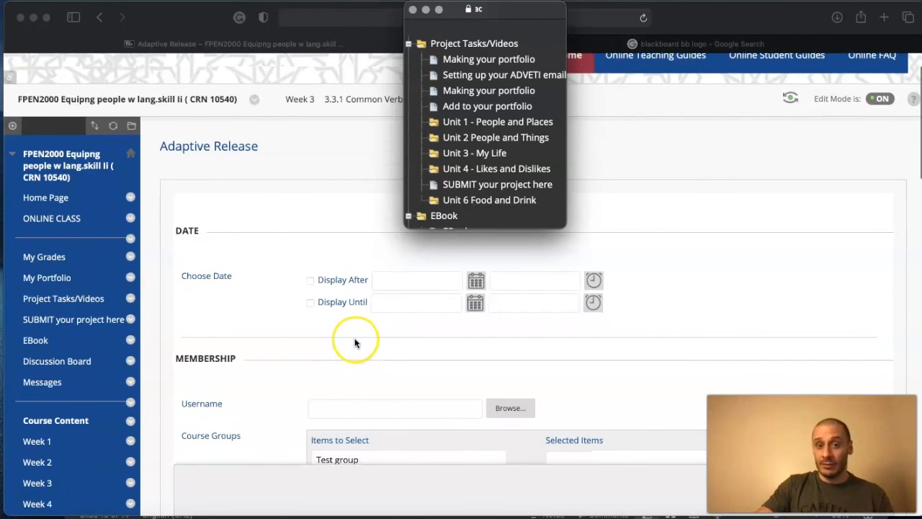
pyautogui.scroll(-15, 462, 170)
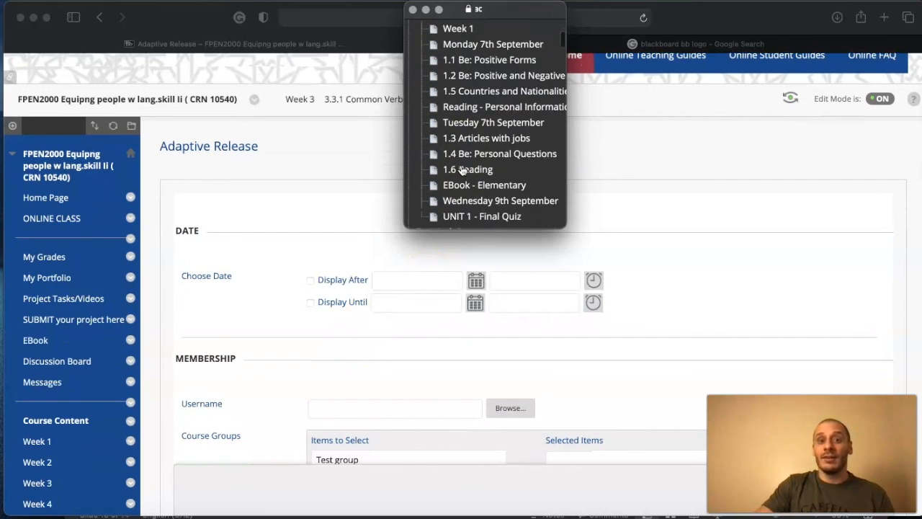
pyautogui.scroll(-15, 462, 170)
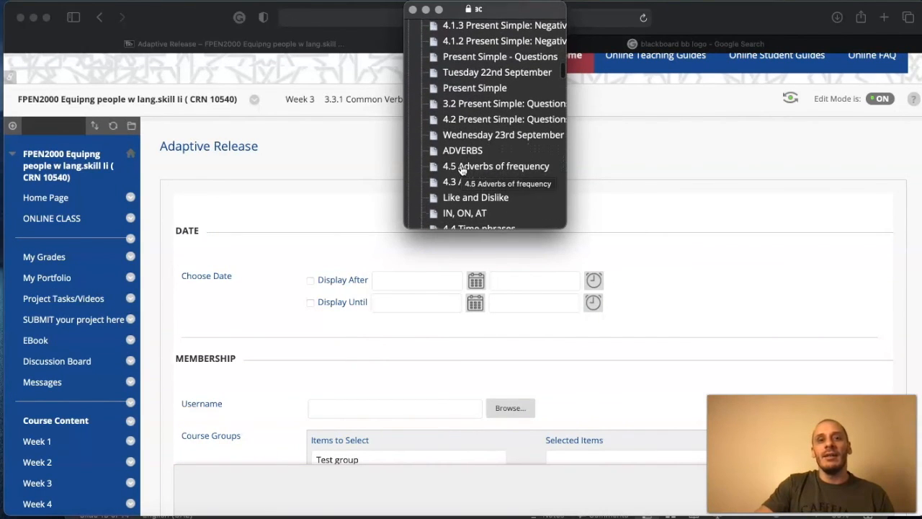
pyautogui.scroll(2, 463, 125)
pyautogui.scroll(1, 464, 125)
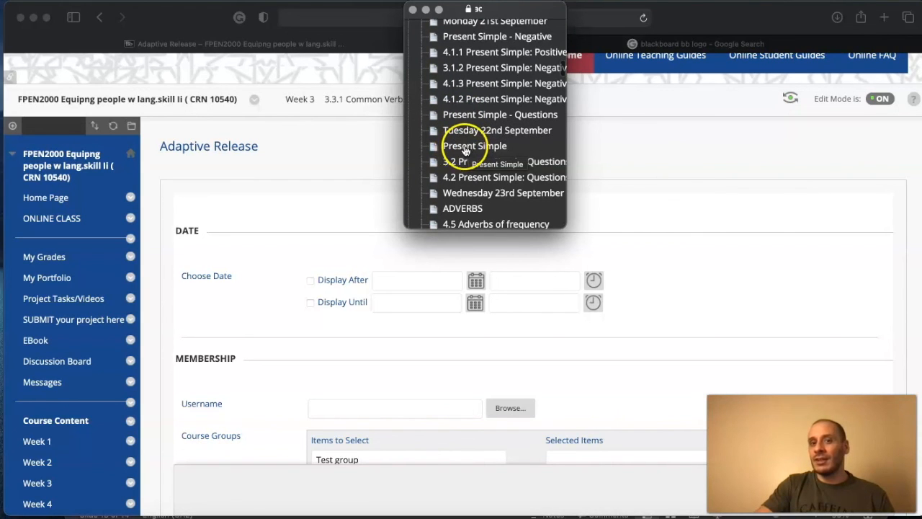
pyautogui.click(472, 134)
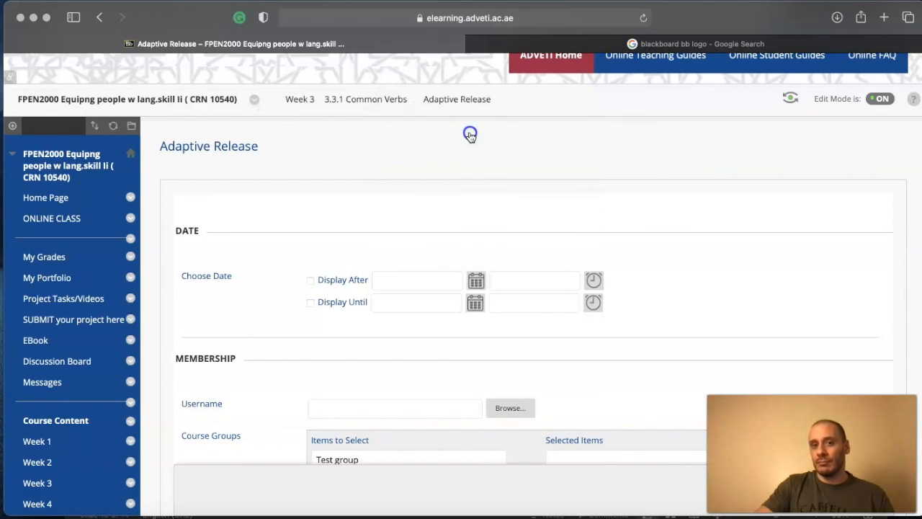
# Submit the adaptive release settings and accept turning on Review for the selected item
pyautogui.scroll(-5, 453, 256)
pyautogui.scroll(-2, 432, 289)
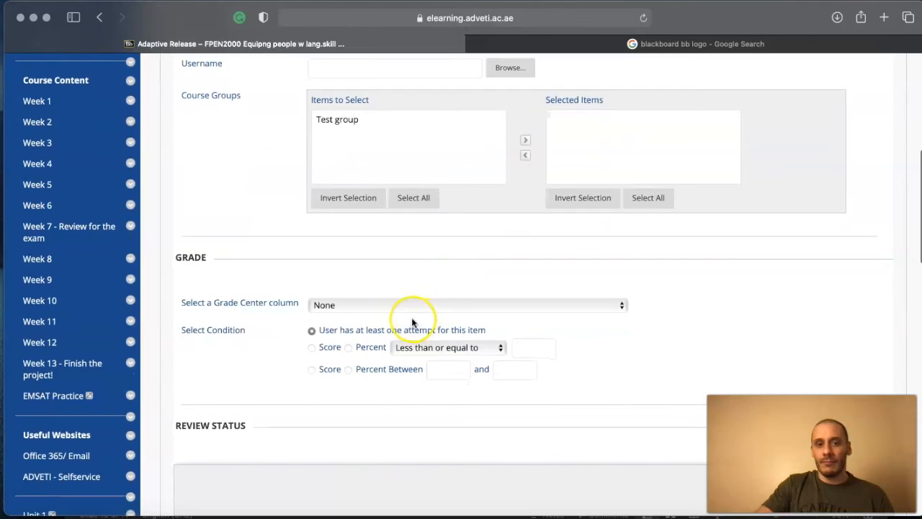
pyautogui.scroll(-3, 414, 321)
pyautogui.scroll(-1, 762, 319)
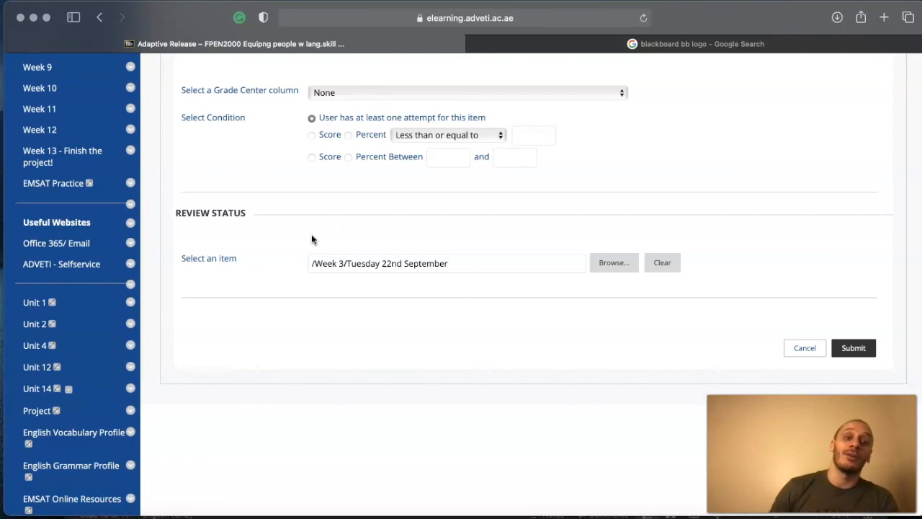
pyautogui.click(854, 351)
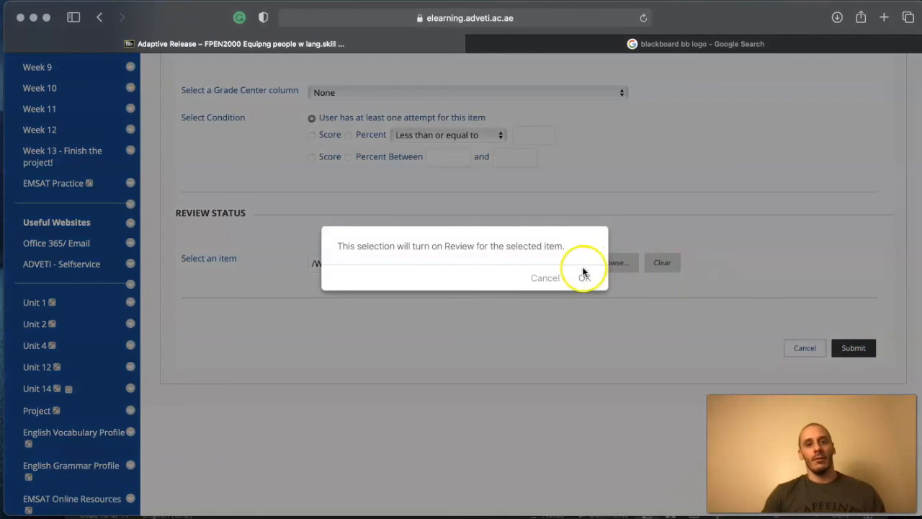
pyautogui.click(584, 274)
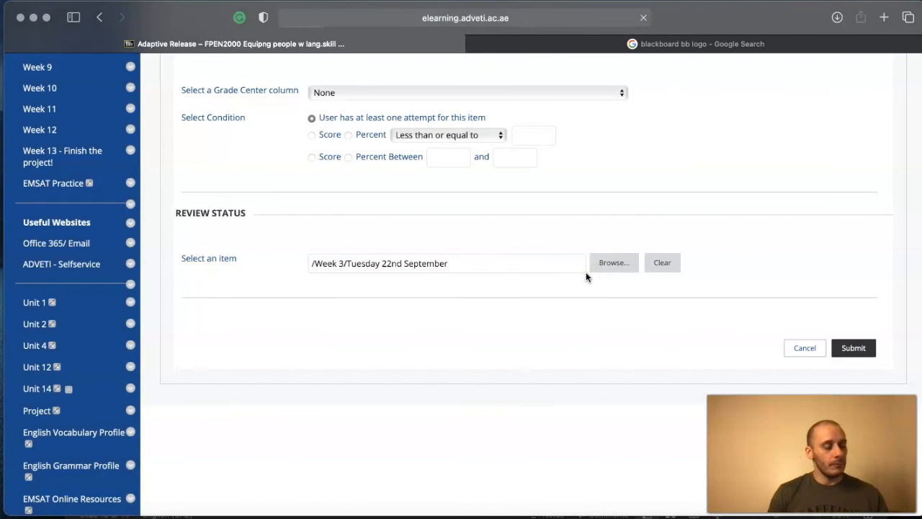